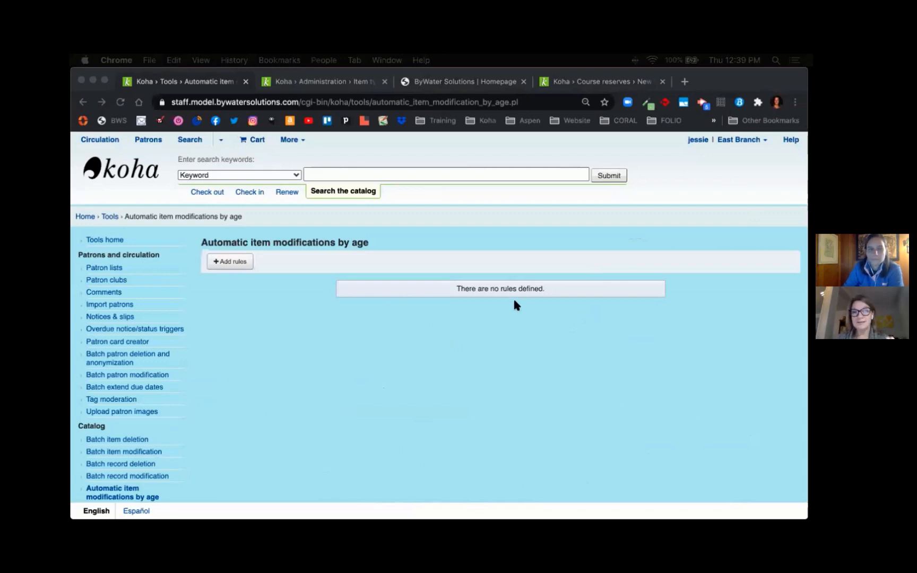
click(236, 265)
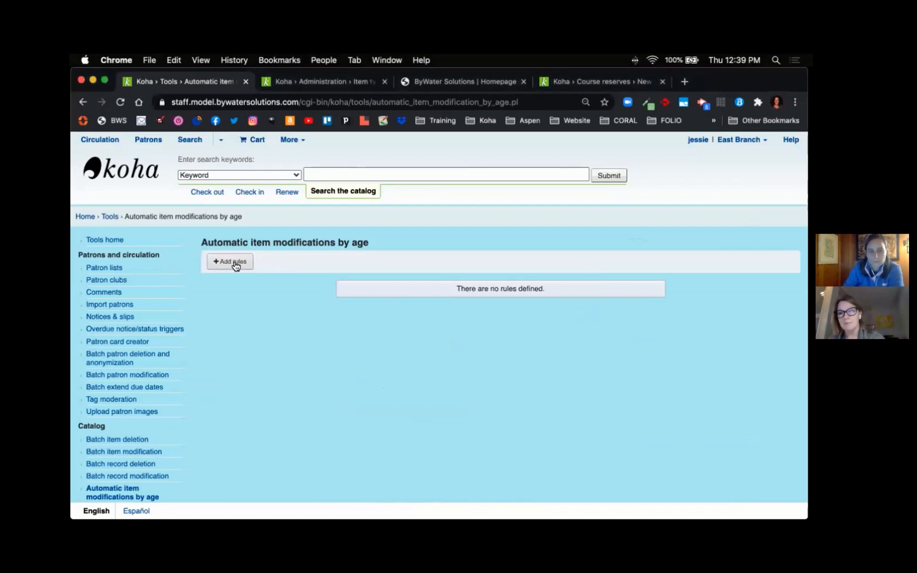
click(231, 263)
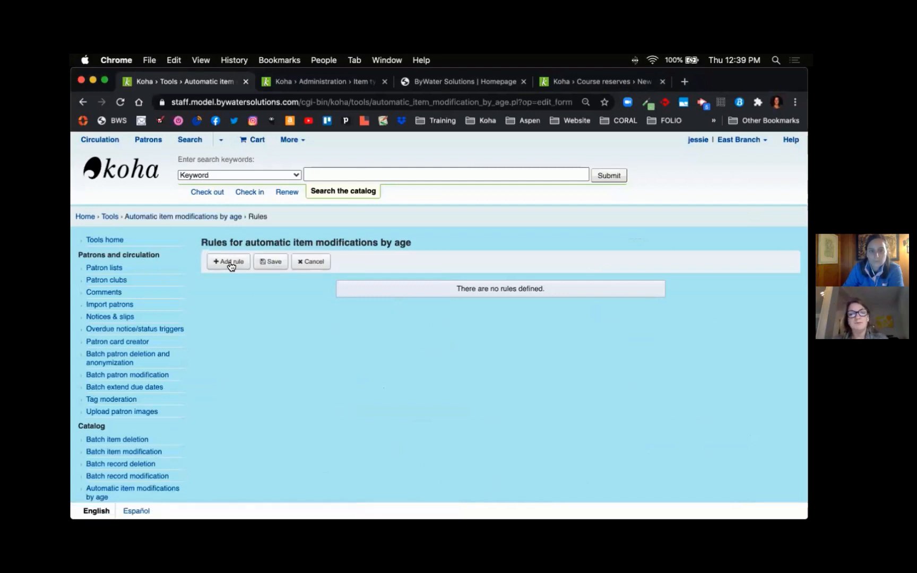
click(312, 262)
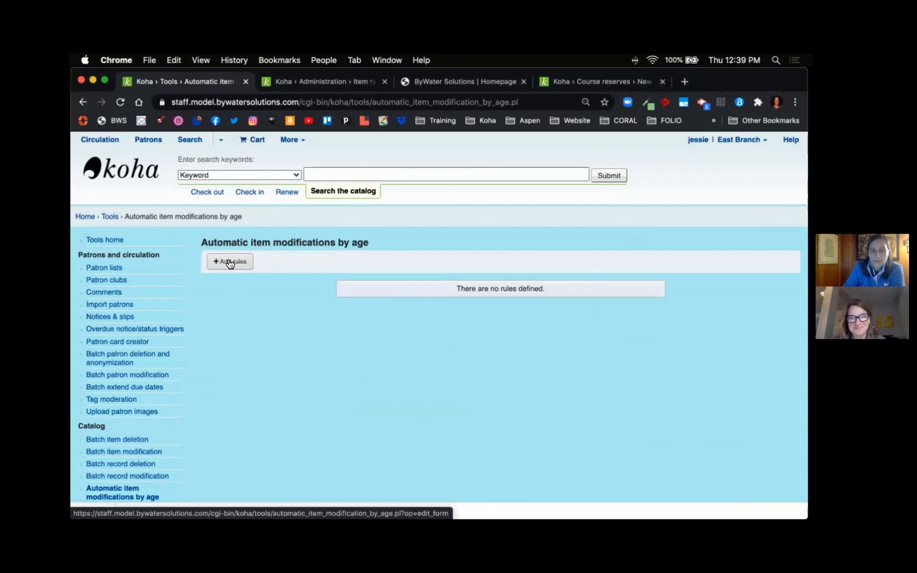
Create a new automatic item modification rule and set its age to 180 days
click(230, 262)
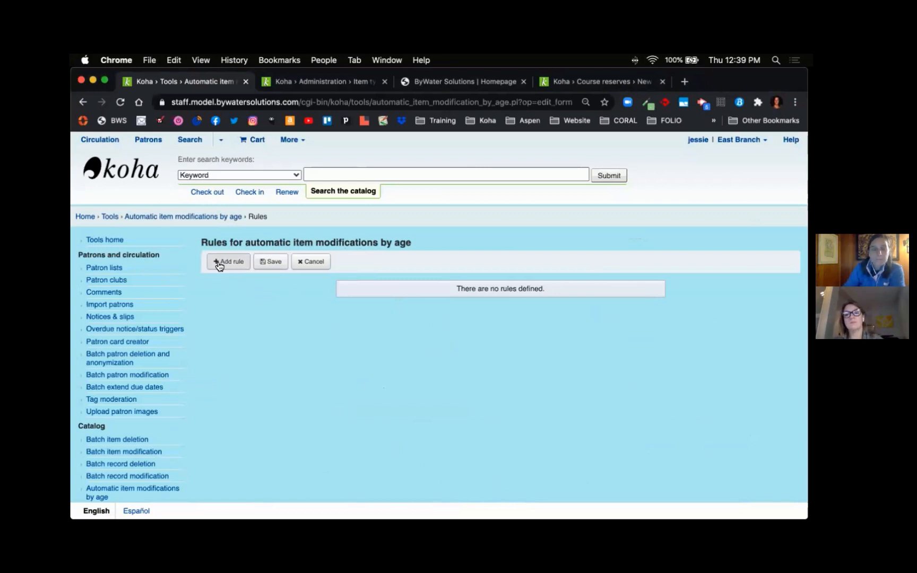
click(219, 265)
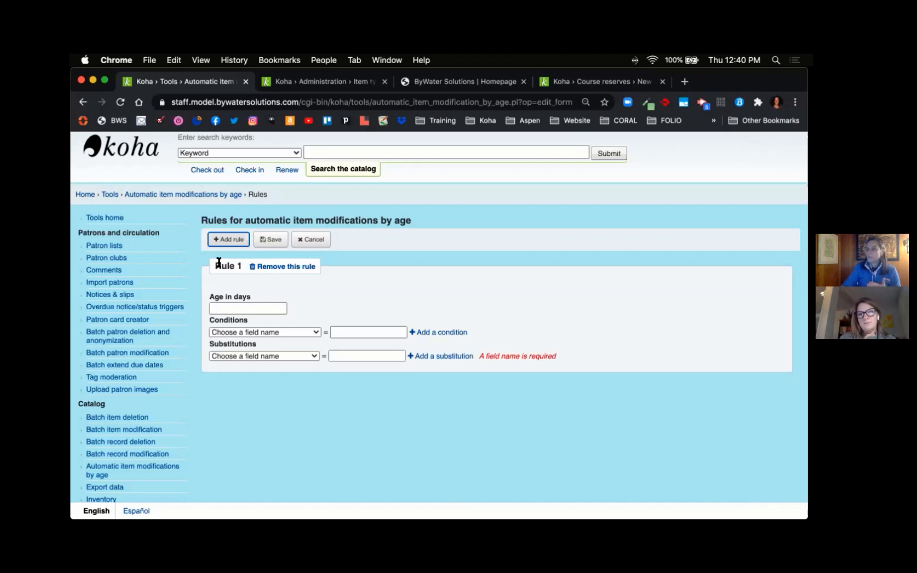
click(249, 309)
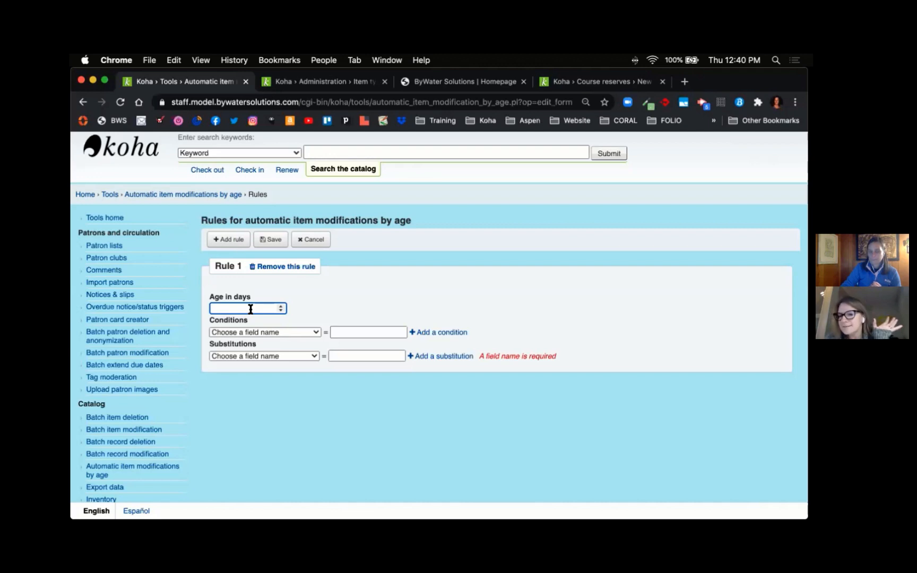
text(180)
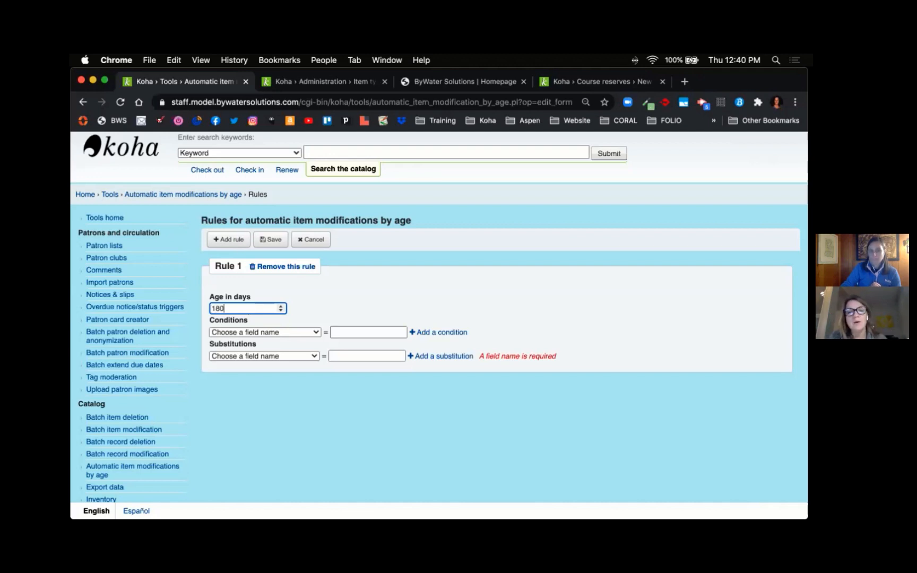
key(super+Tab)
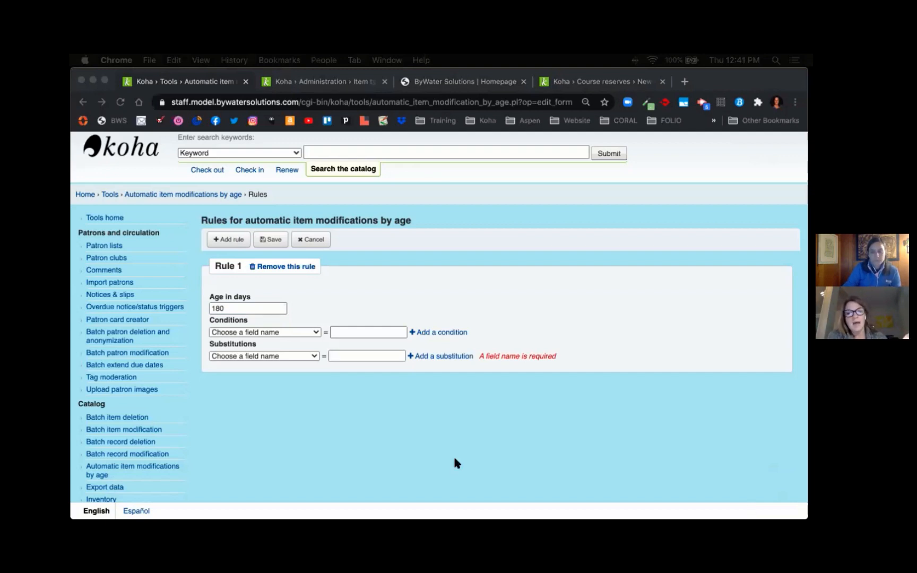
Set the rule's condition to items.itype equal to NEW
click(235, 332)
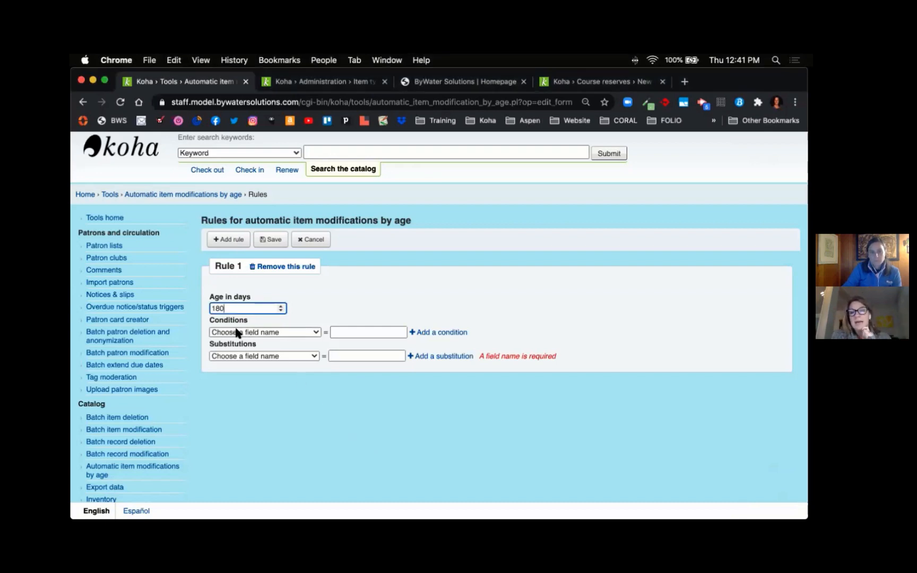
click(241, 332)
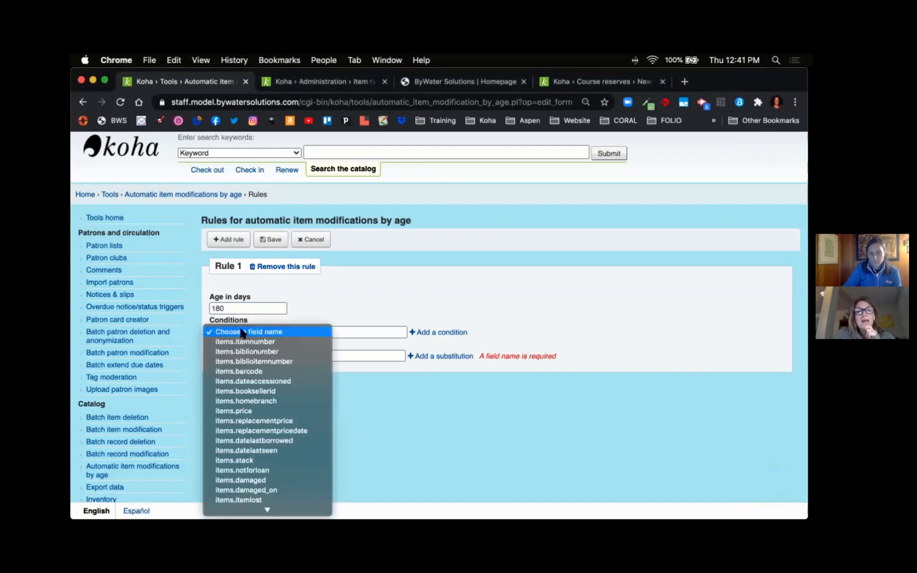
scroll(245, 389, down, 5)
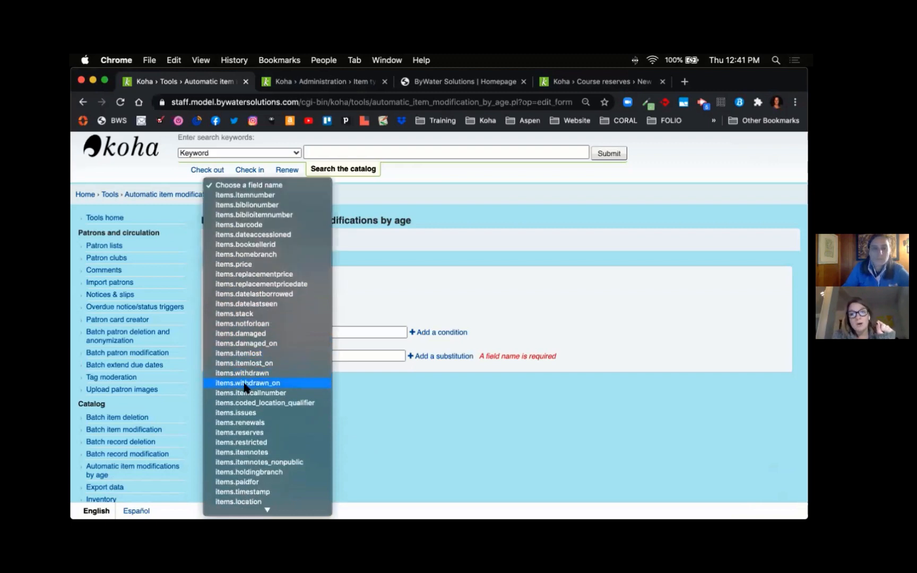
scroll(245, 388, down, 5)
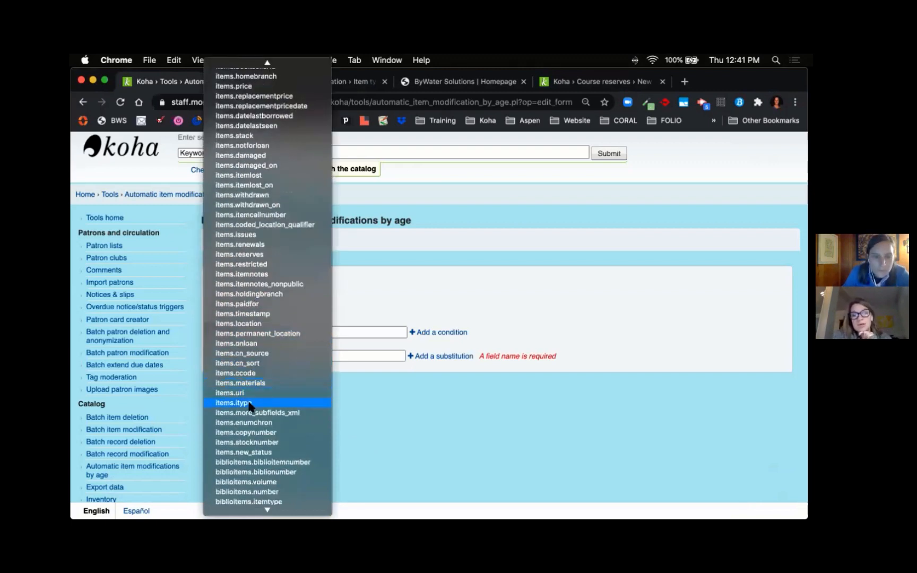
click(249, 404)
click(346, 331)
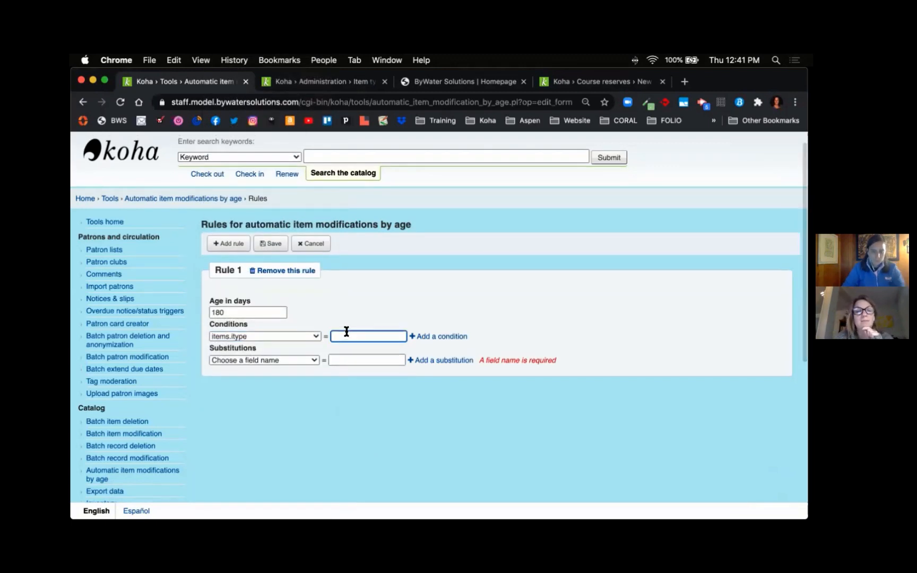
text(NEW)
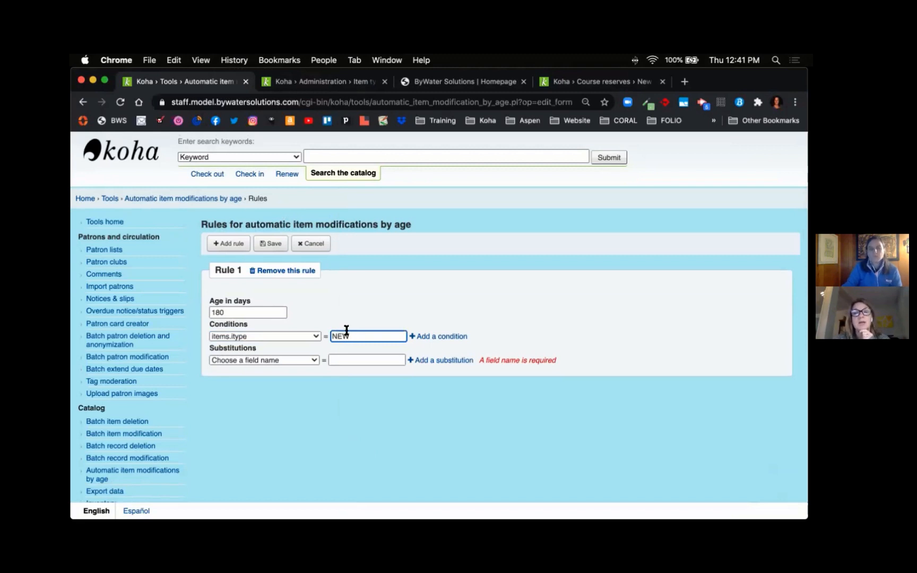
Set the rule's substitution to items.itype equal to BOOK and save the rule
click(263, 362)
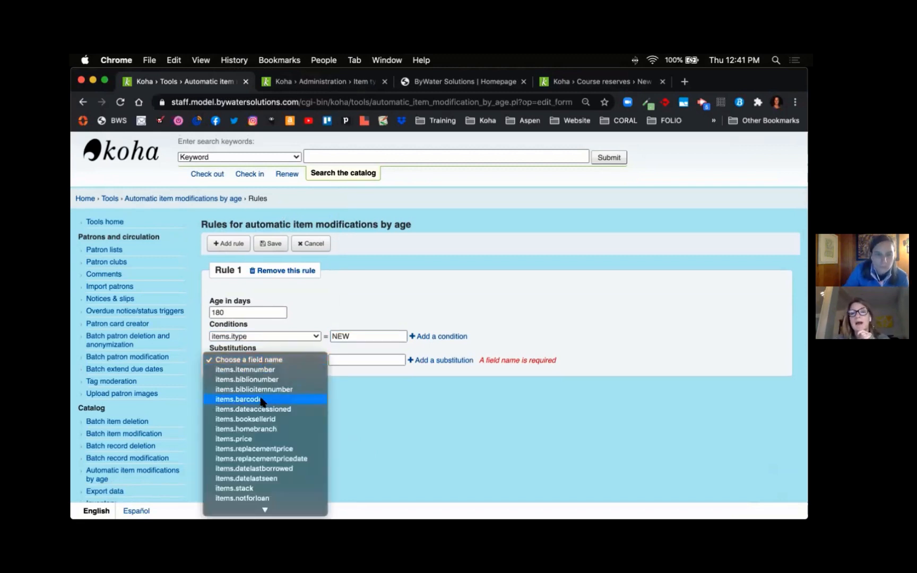
scroll(261, 402, down, 5)
scroll(262, 402, down, 3)
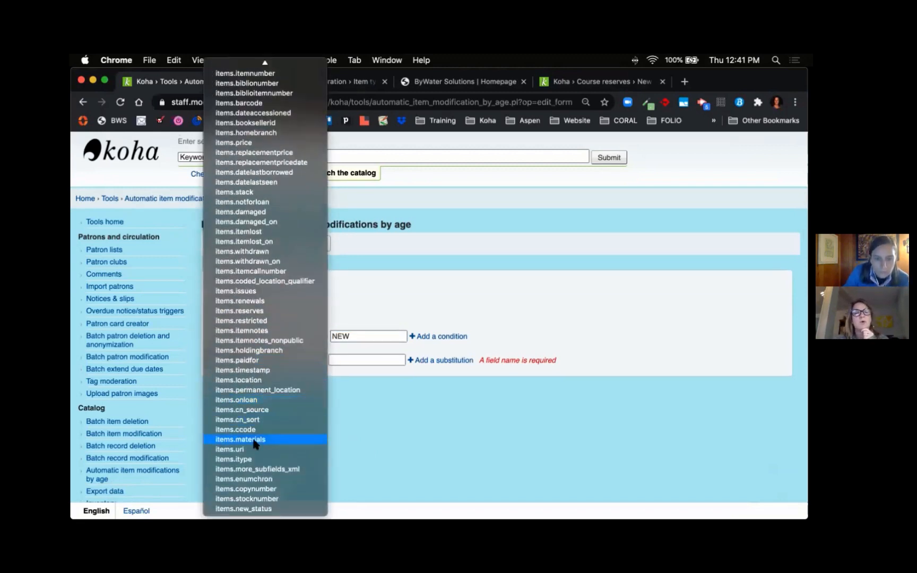
click(253, 458)
click(377, 360)
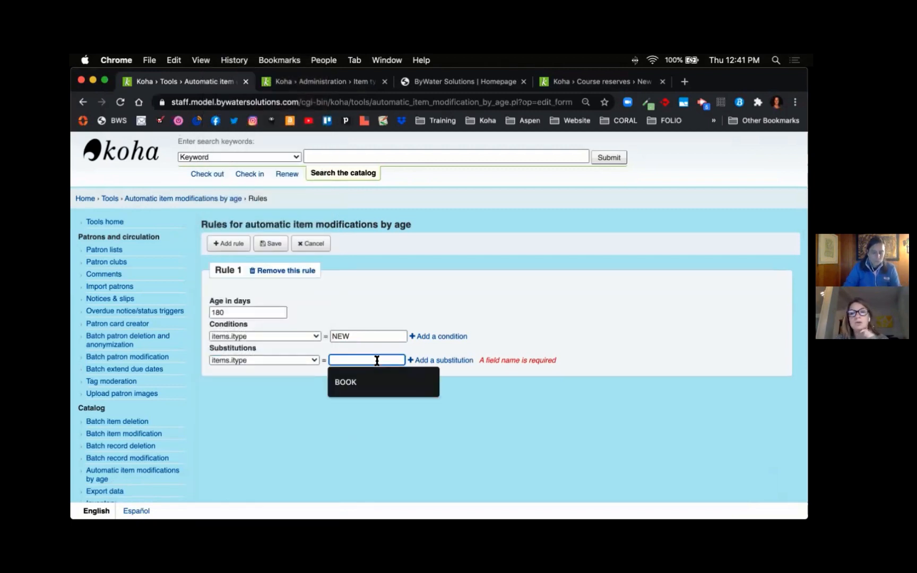
text(BOOK)
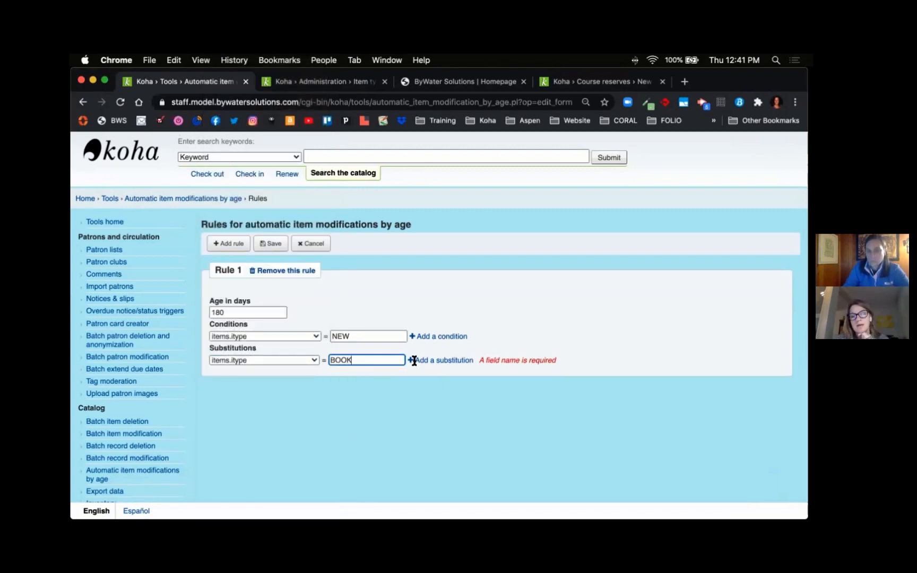
click(462, 403)
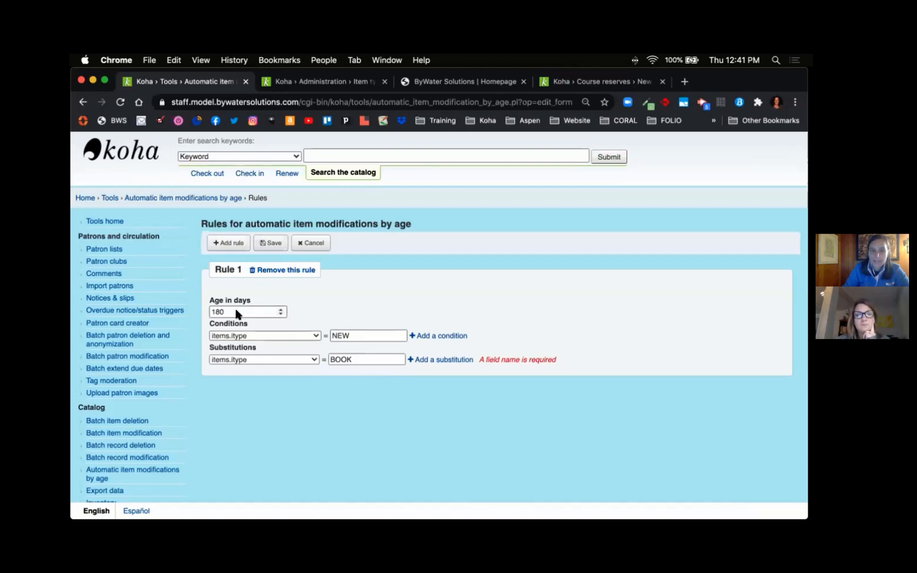
click(277, 245)
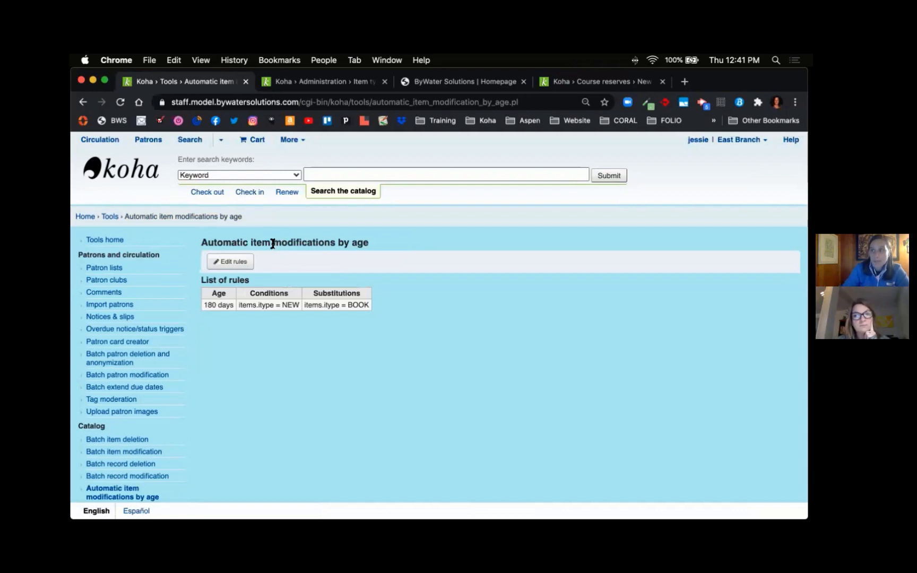
Edit the saved 180-day rule to add a second condition, items.homebranch equal to M|W|N, and save it
click(233, 263)
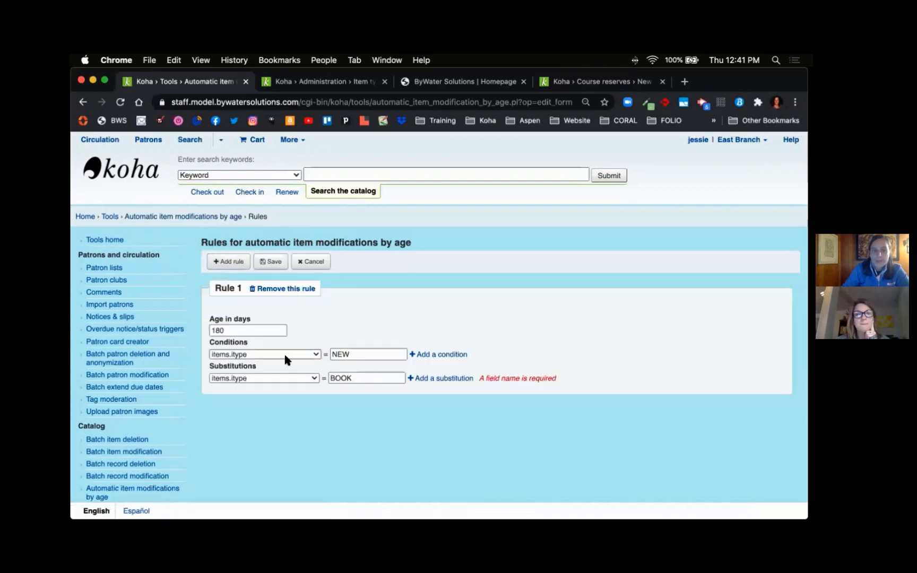
click(429, 355)
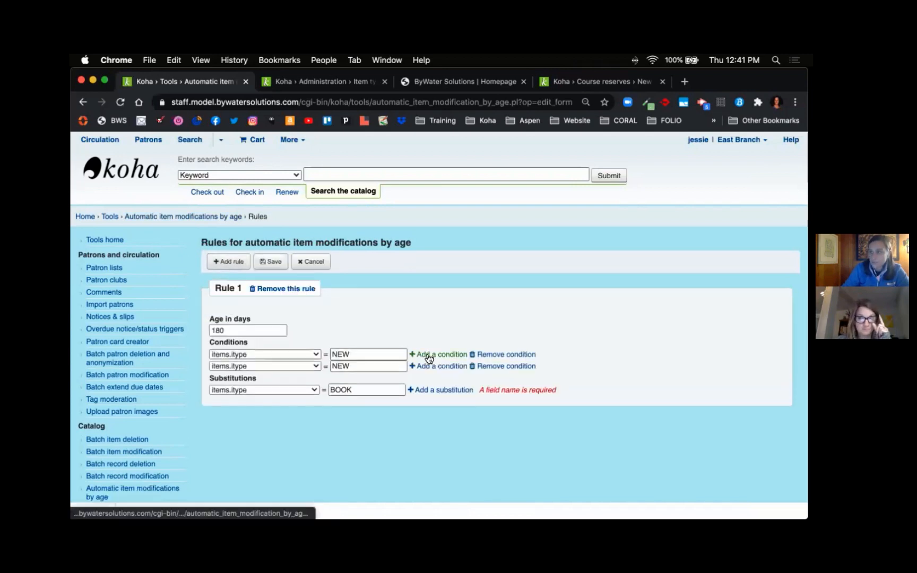
click(255, 366)
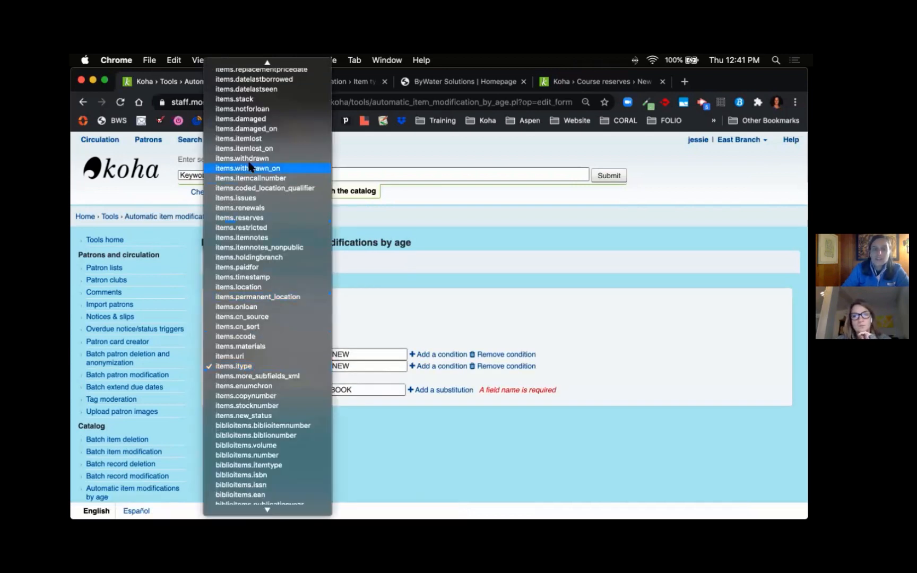
scroll(252, 164, up, 5)
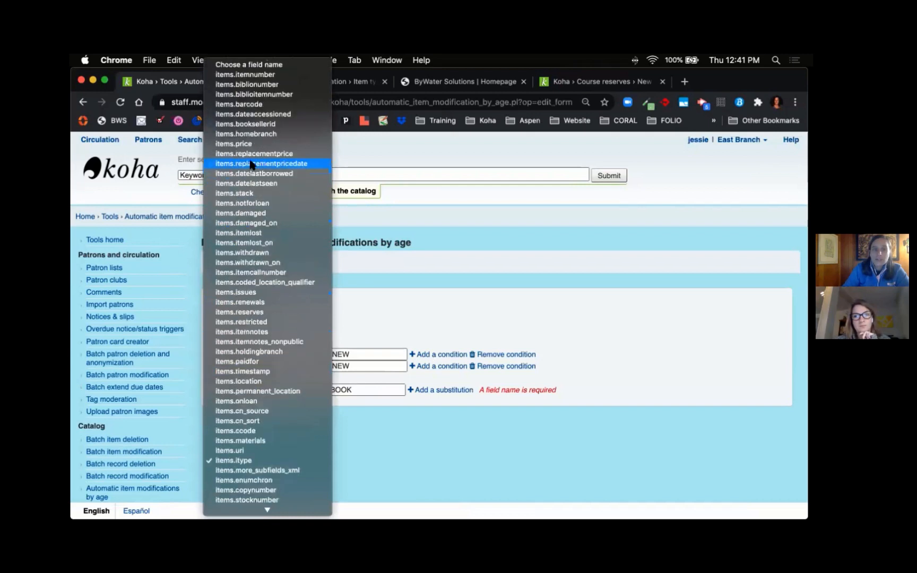
click(248, 134)
drag(366, 367, 332, 367)
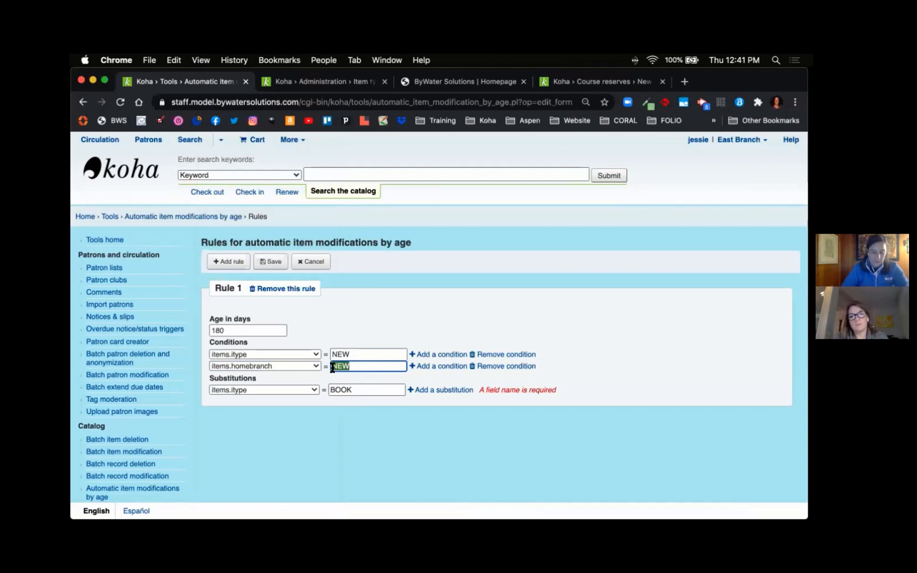
text(M)
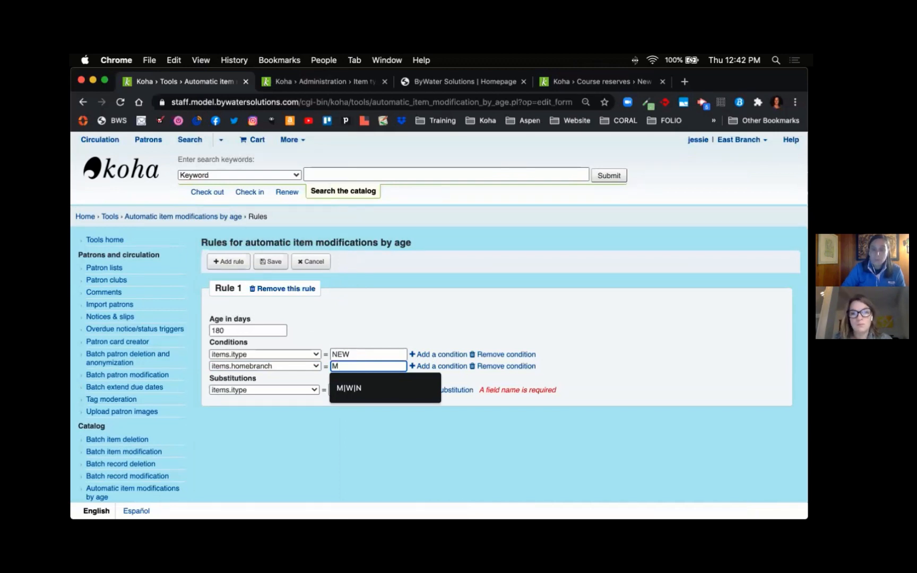
text(IW)
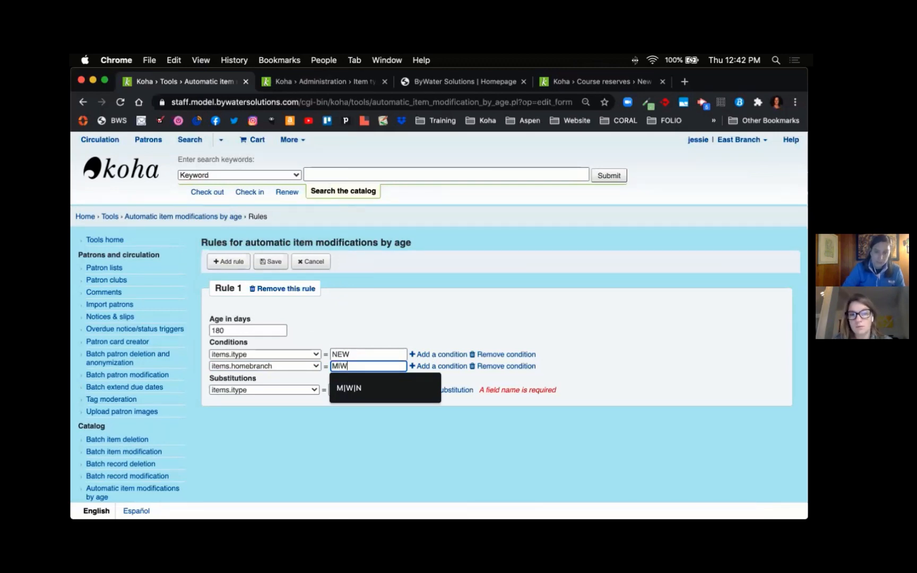
text(IN)
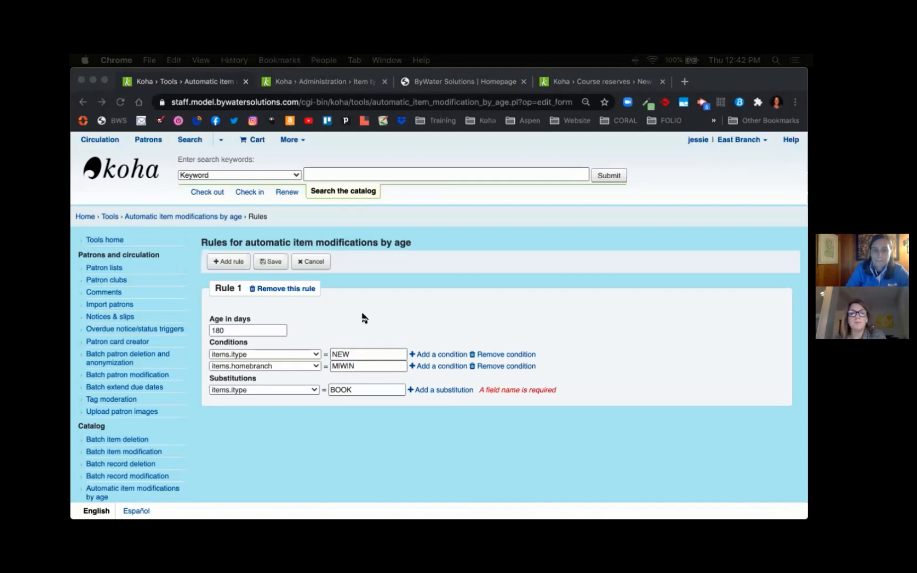
click(276, 262)
click(275, 263)
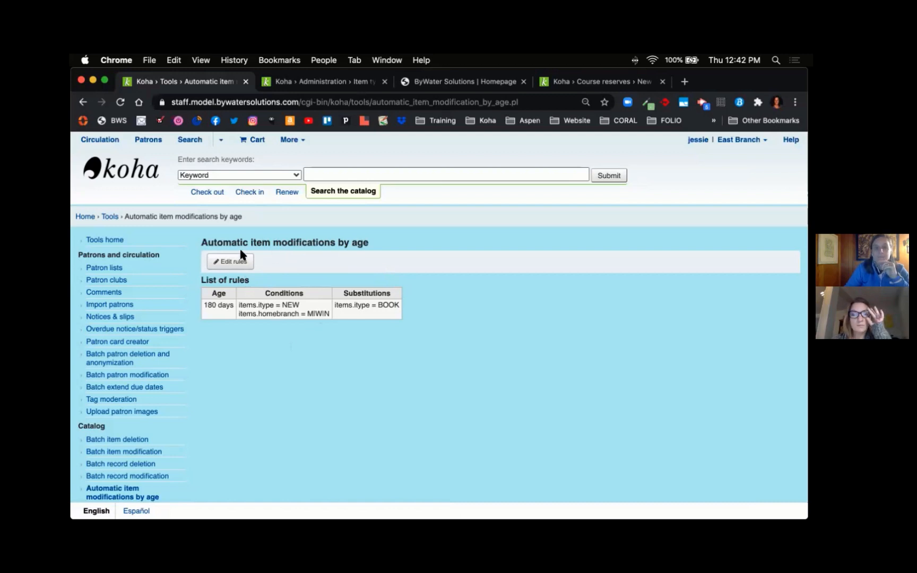
Start a second, blank rule in the rule editor and discard it without saving
click(230, 263)
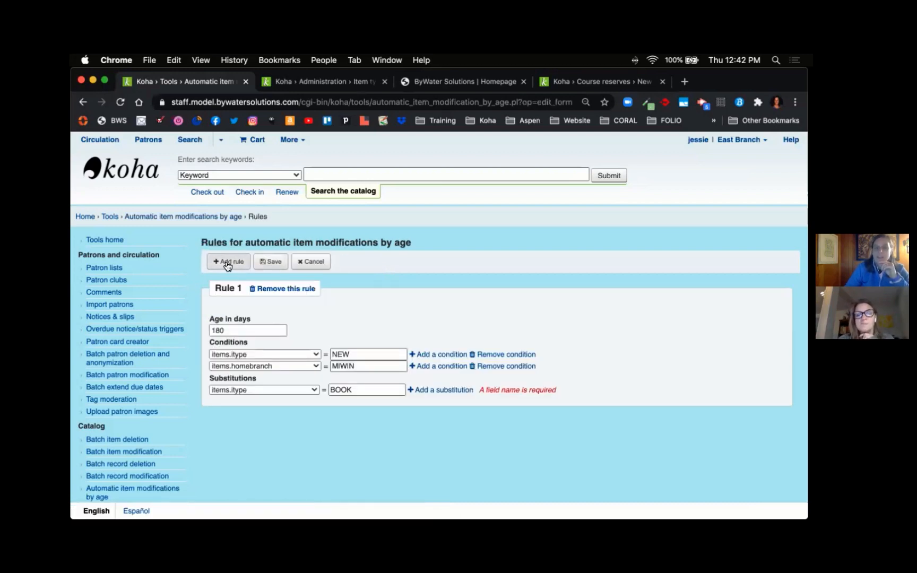
click(230, 263)
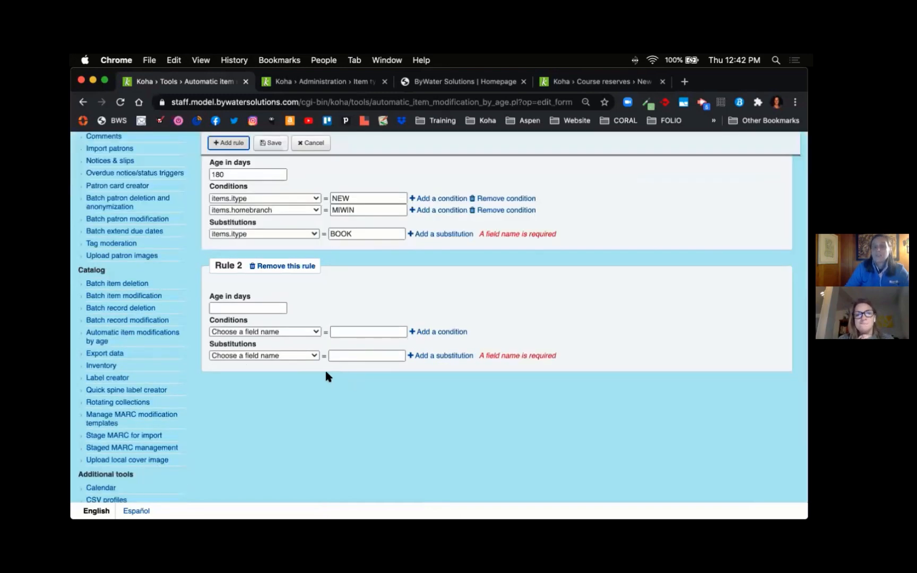
scroll(325, 375, up, 2)
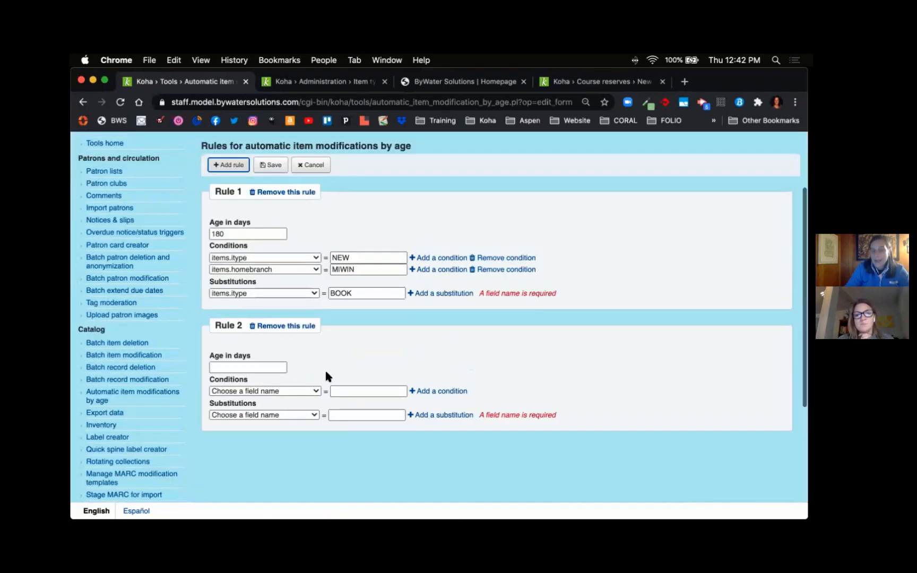
click(229, 365)
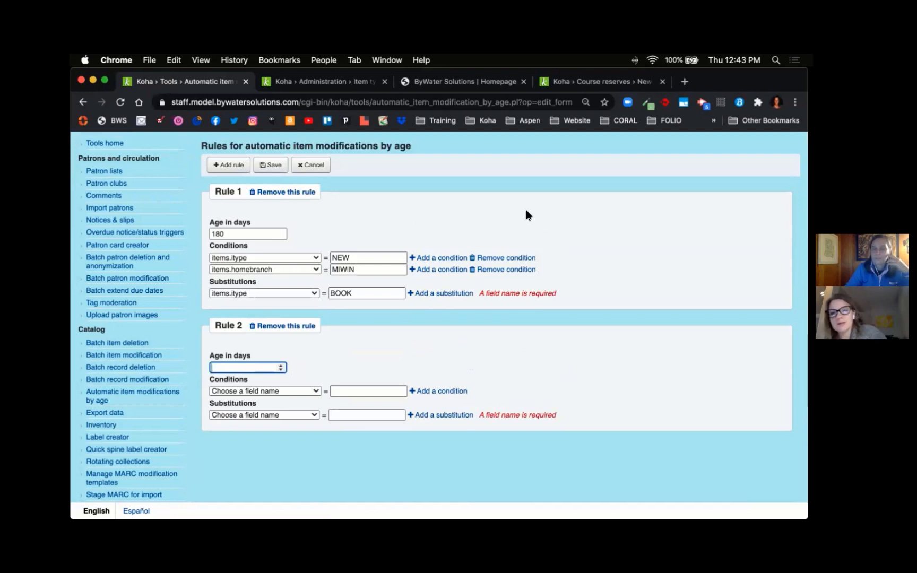
click(321, 169)
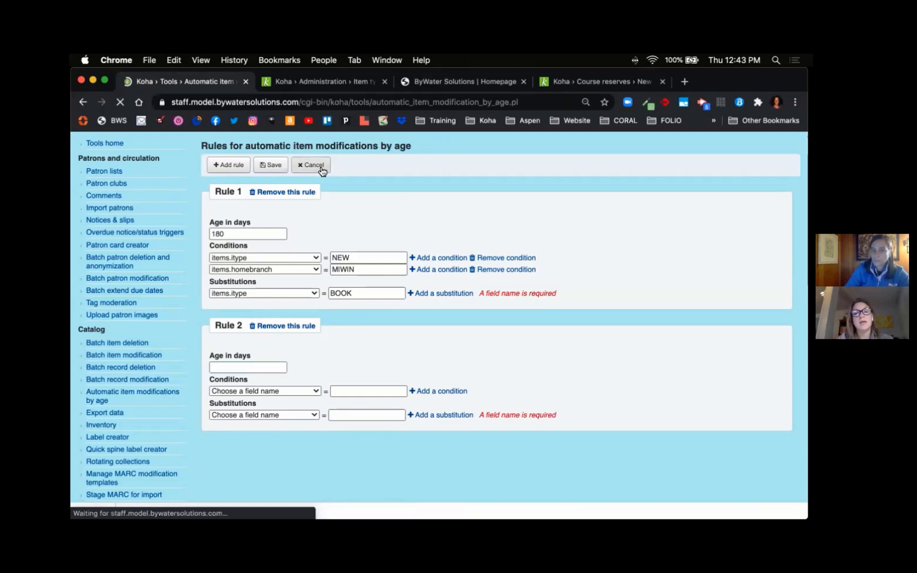